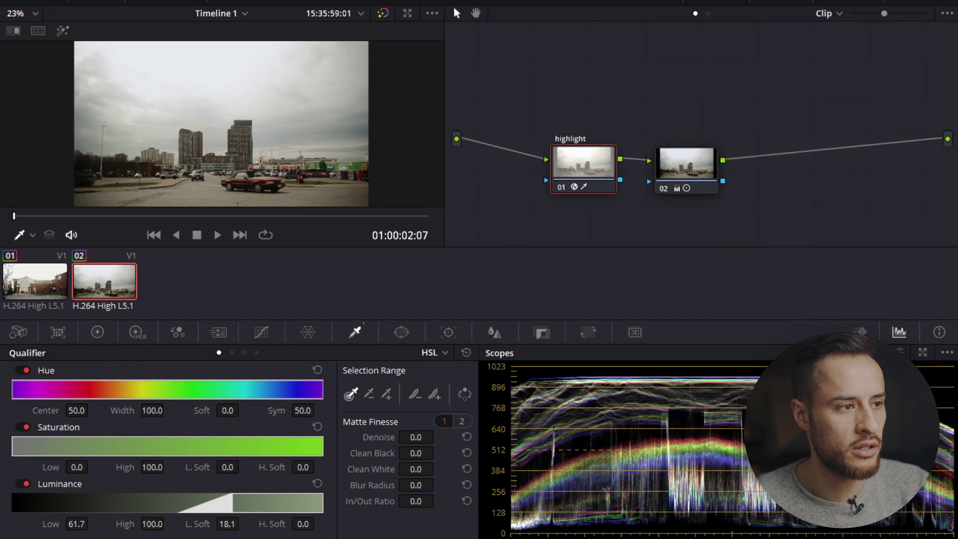
# Step: Compare, then delete the old highlight qualifier node and hide the clip strip
pyautogui.hotkey('ctrl', 'd')
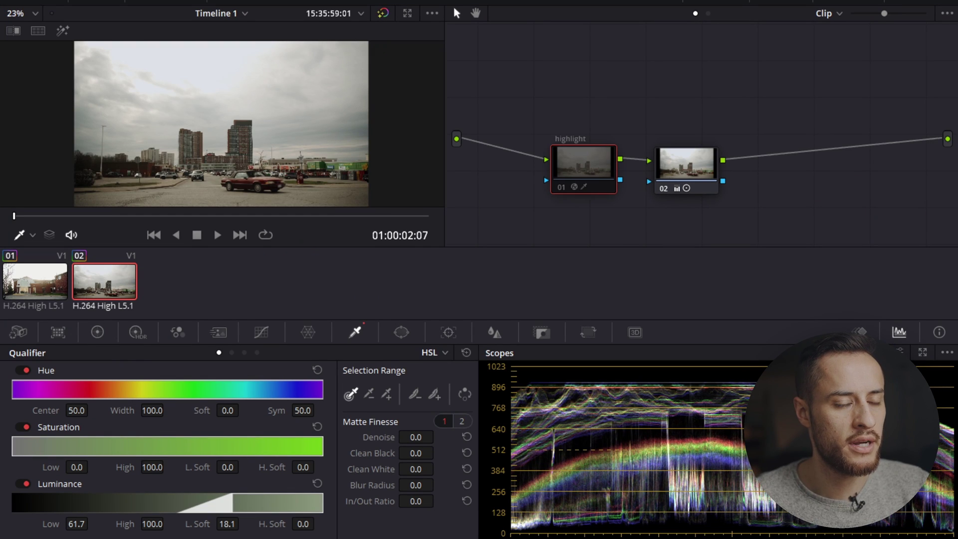
pyautogui.hotkey('shift', "'")
pyautogui.hotkey('shift', ';')
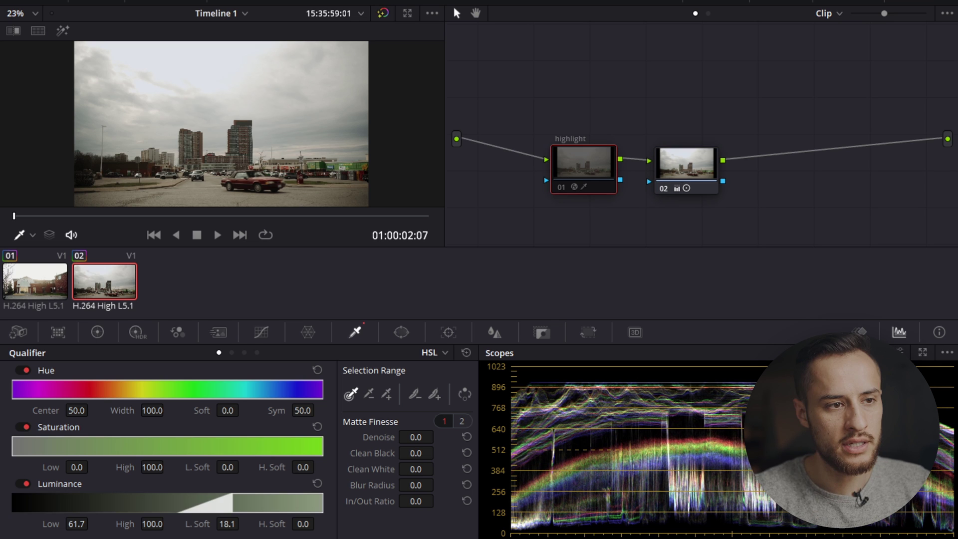
pyautogui.press('Delete')
pyautogui.hotkey('alt', 'f')
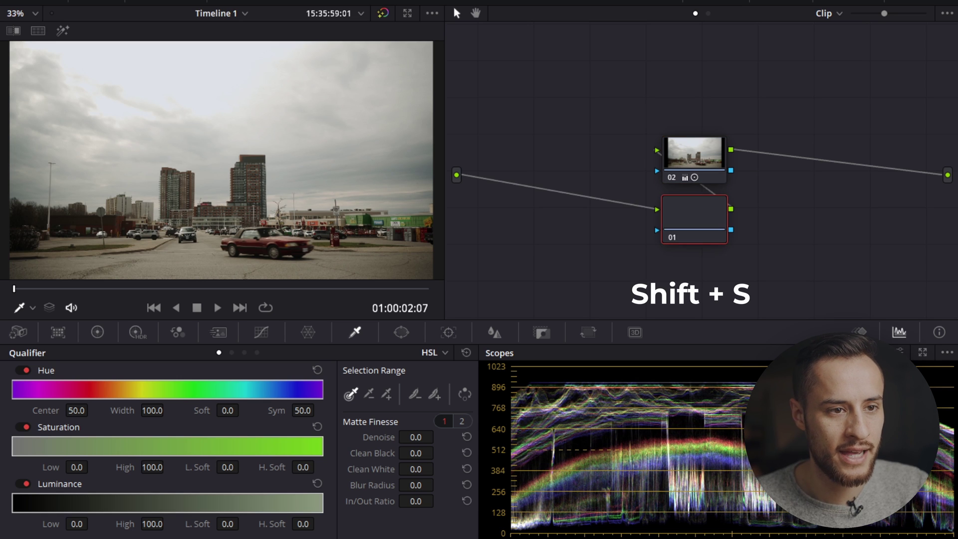
# Step: Add a node labelled HIGHLIGHT ahead of node 02 and search the OpenFX Library
pyautogui.hotkey('shift', 's')
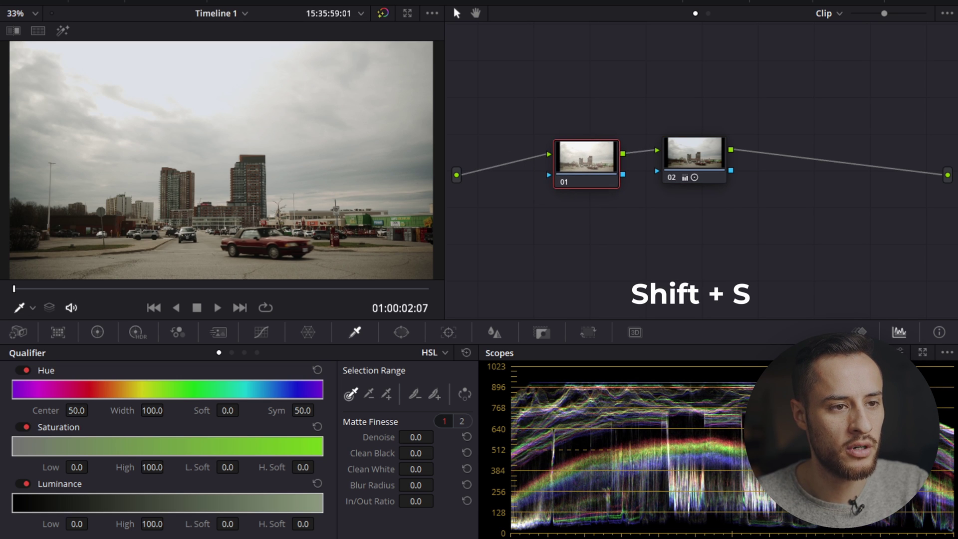
pyautogui.write('HIGHLIGHT')
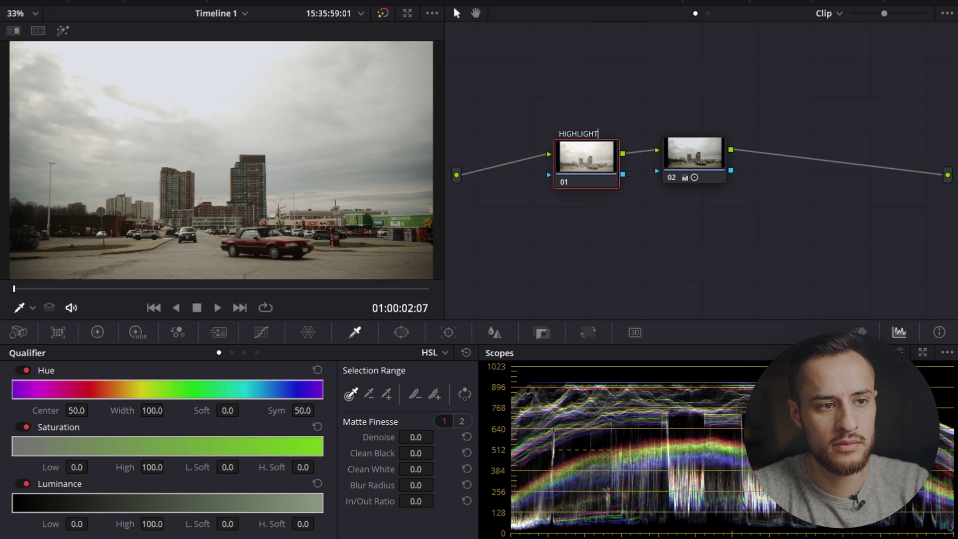
pyautogui.press('Return')
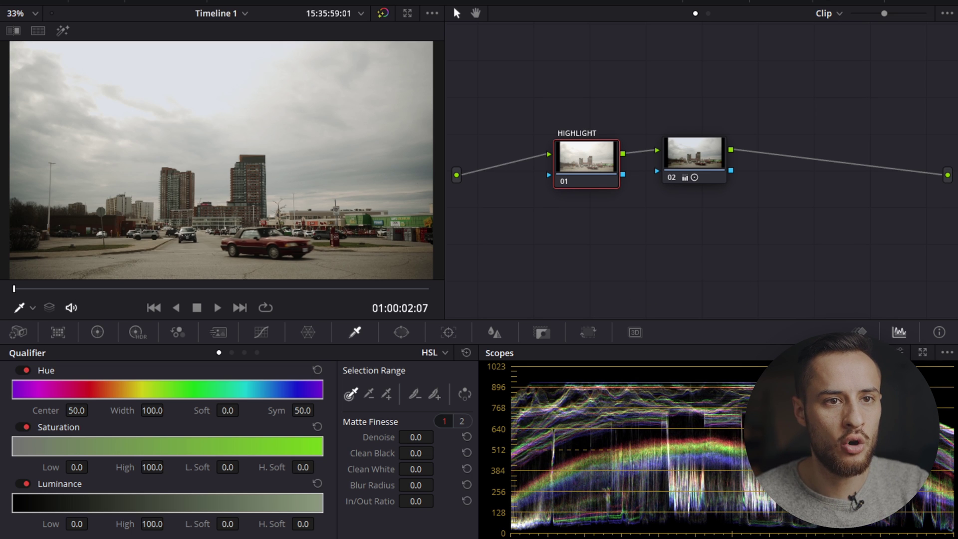
pyautogui.hotkey('ctrl', 'f')
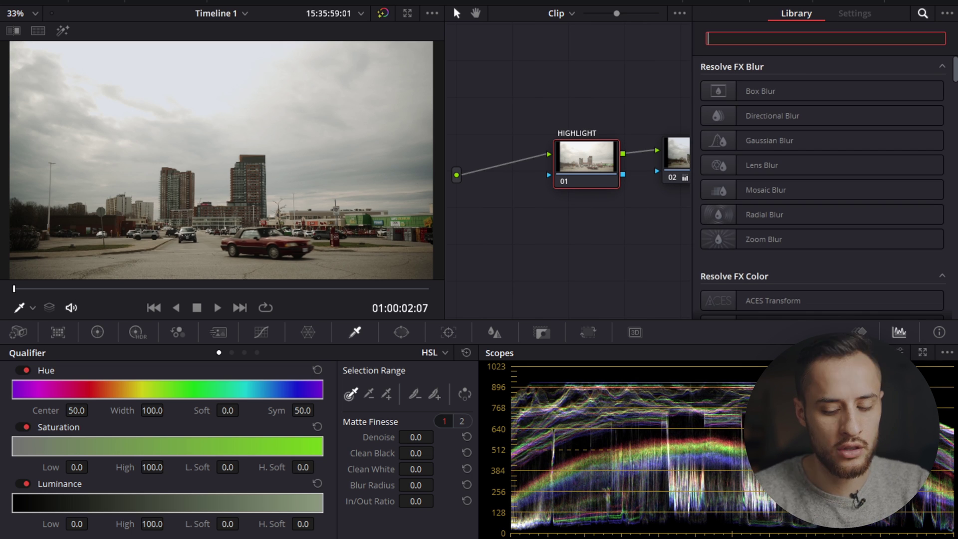
pyautogui.write('GLOW')
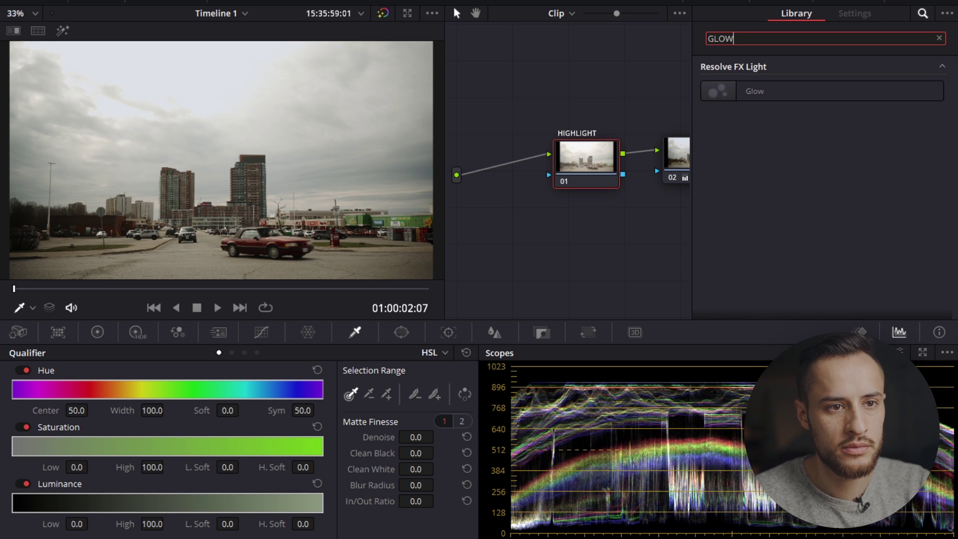
# Step: Apply the Glow effect to the HIGHLIGHT node with Screen composite type
pyautogui.moveTo(749, 91); pyautogui.dragTo(587, 156)
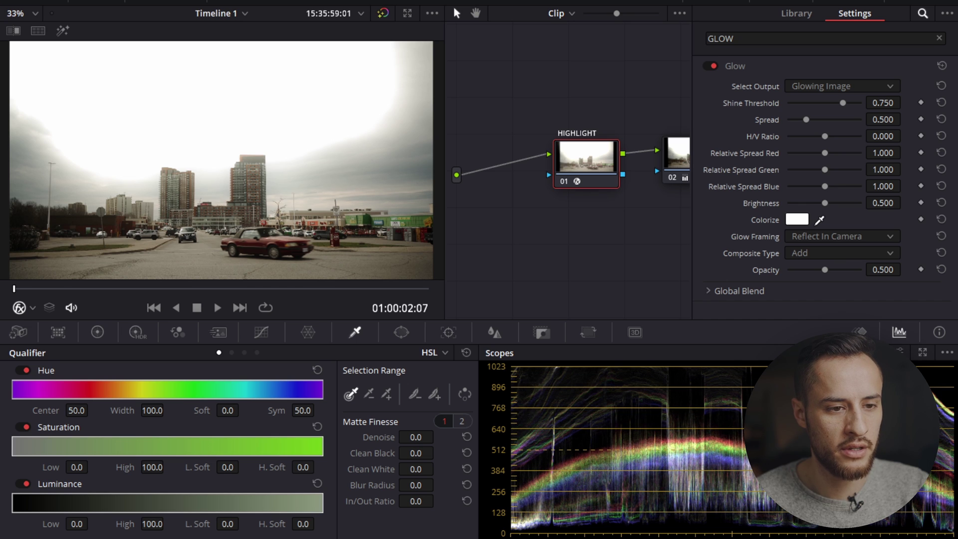
pyautogui.click(839, 253)
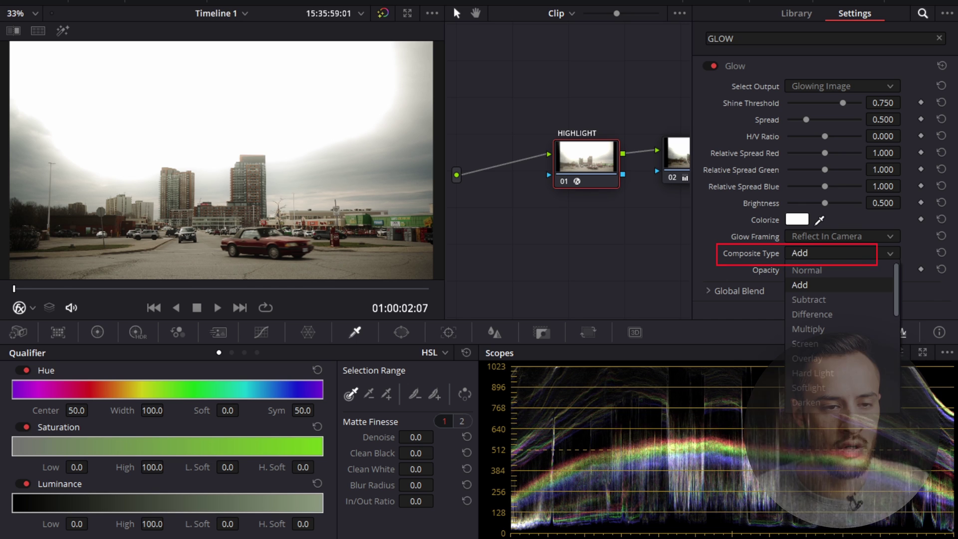
pyautogui.press('Down')
pyautogui.press('Down')
pyautogui.press('Down')
pyautogui.press('Down')
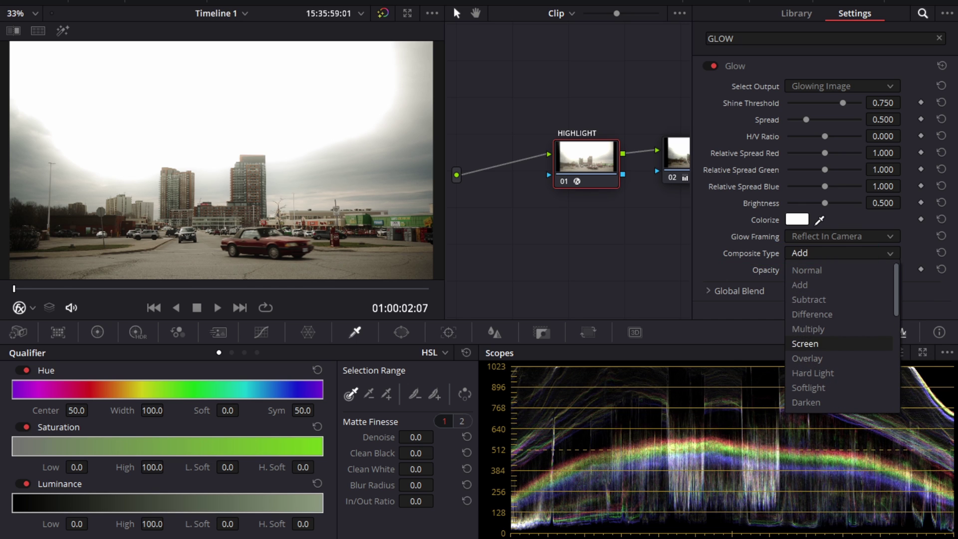
pyautogui.press('Return')
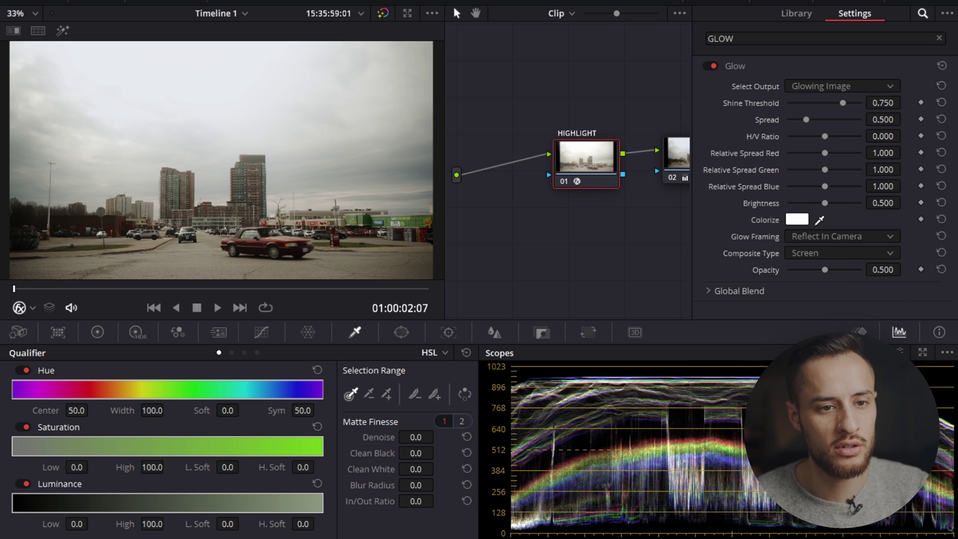
# Step: Set glow opacity to 1.0 and shine threshold to 0.835, toggling the node to compare
pyautogui.moveTo(825, 269); pyautogui.dragTo(861, 269)
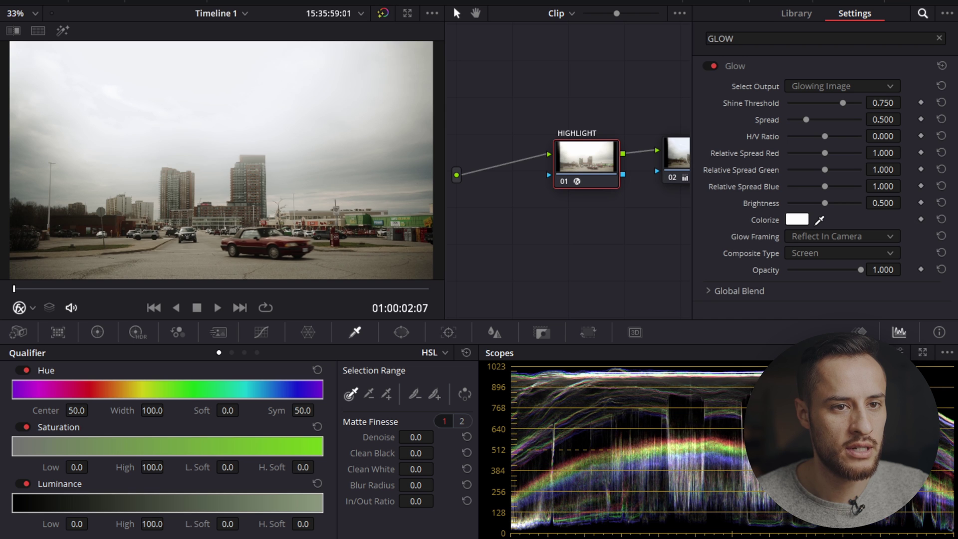
pyautogui.moveTo(843, 103)
pyautogui.mouseDown()
pyautogui.moveTo(811, 102)
pyautogui.moveTo(861, 102)
pyautogui.moveTo(849, 103)
pyautogui.mouseUp()
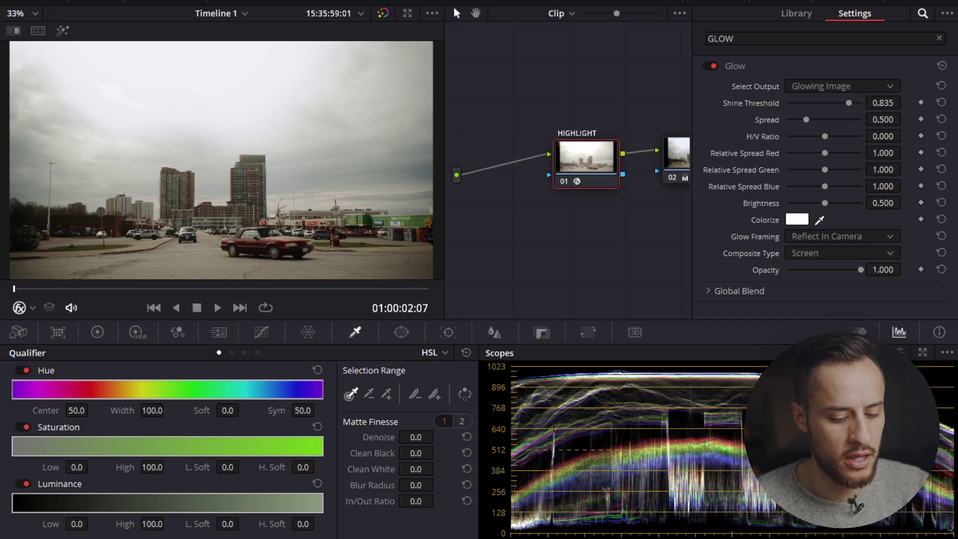
pyautogui.hotkey('ctrl', 'd')
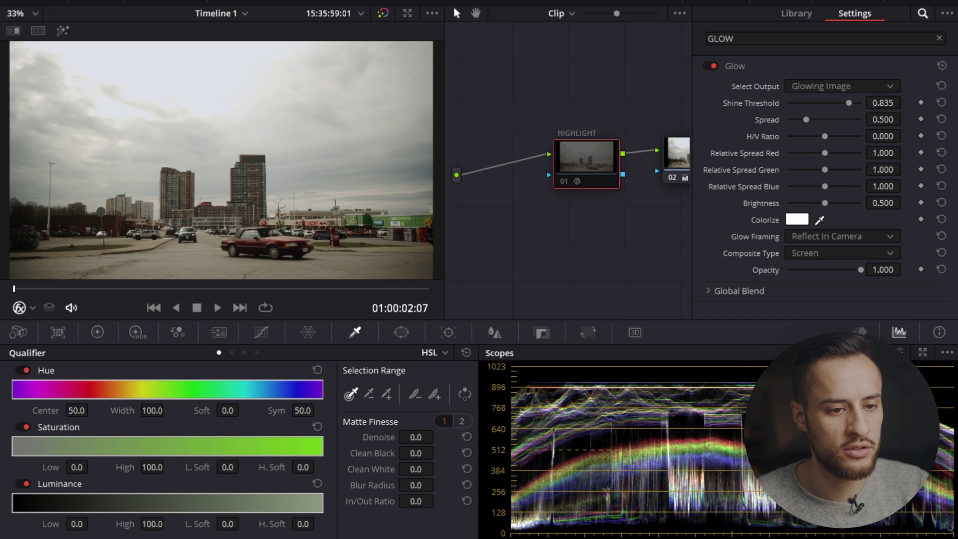
pyautogui.hotkey('ctrl', 'd')
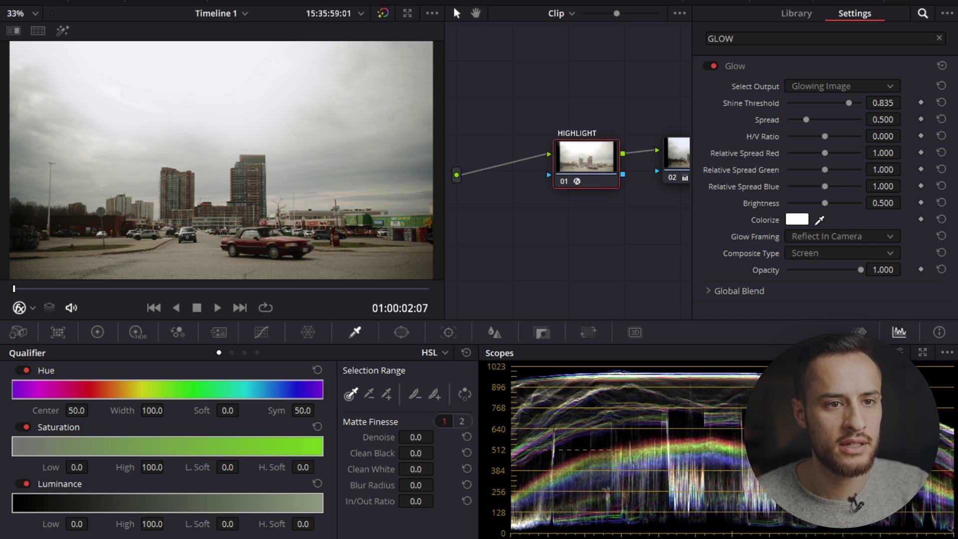
# Step: Tune the glow to threshold 0.808, spread 0.844 and opacity 0.752, starting a luminance qualifier at 7.7
pyautogui.moveTo(806, 119)
pyautogui.mouseDown()
pyautogui.moveTo(862, 119)
pyautogui.moveTo(787, 119)
pyautogui.mouseUp()
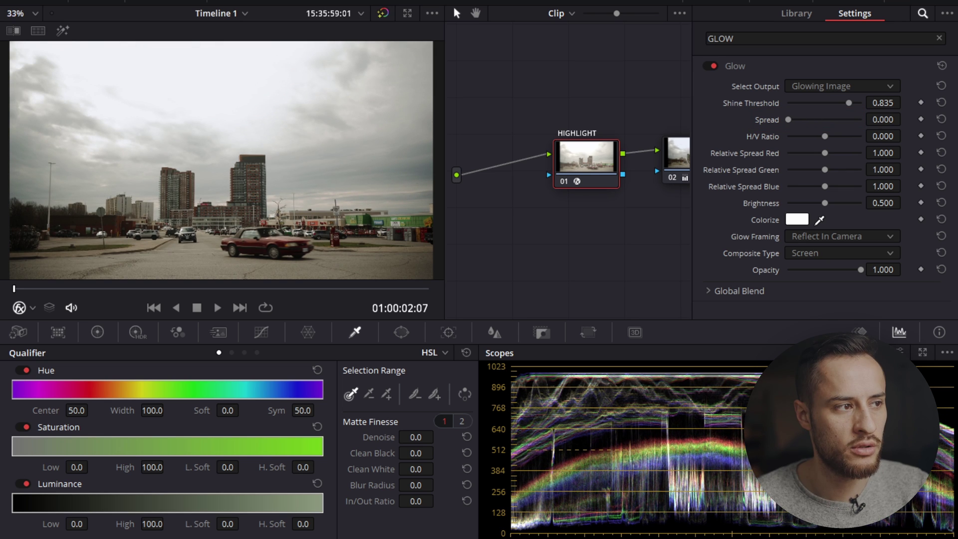
pyautogui.moveTo(787, 119); pyautogui.dragTo(818, 119)
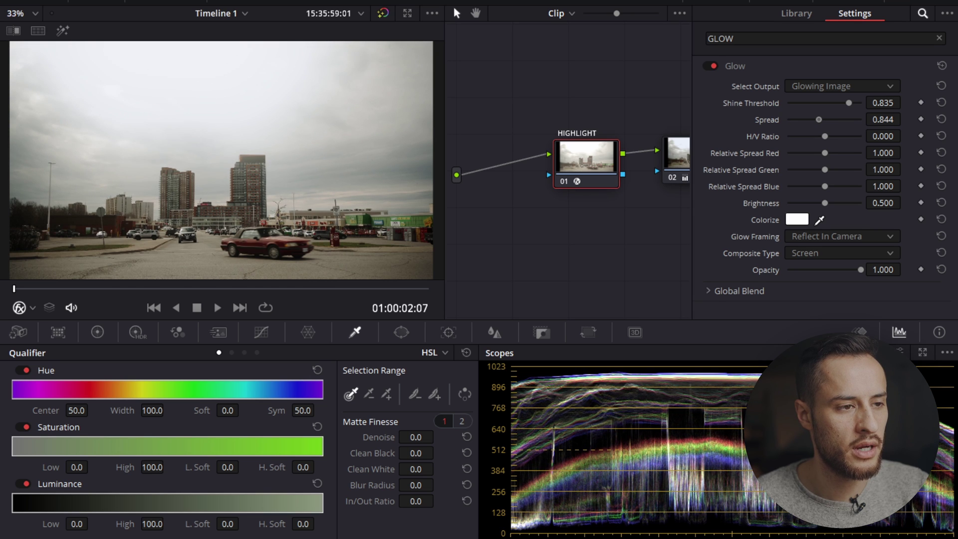
pyautogui.moveTo(861, 270)
pyautogui.mouseDown()
pyautogui.moveTo(788, 270)
pyautogui.moveTo(843, 269)
pyautogui.mouseUp()
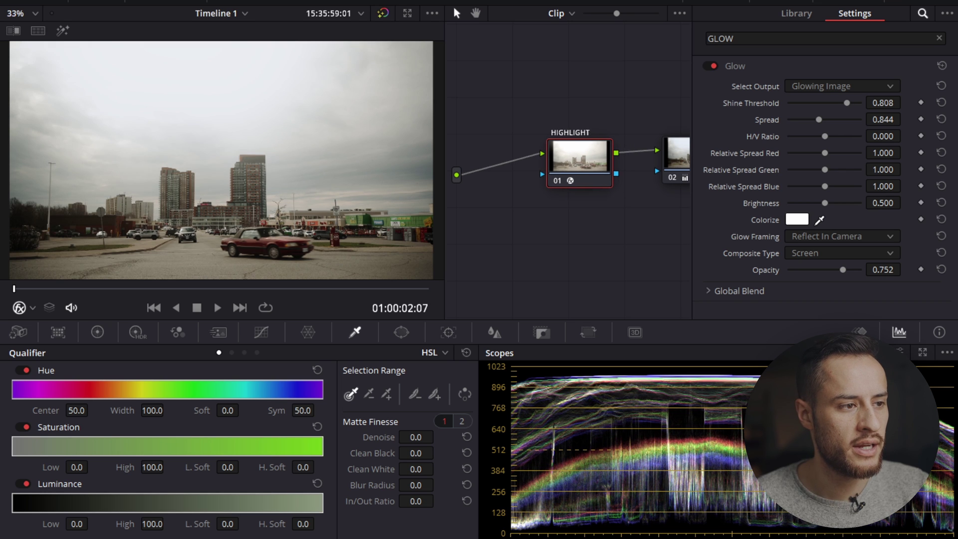
pyautogui.scroll(2, 223, 160)
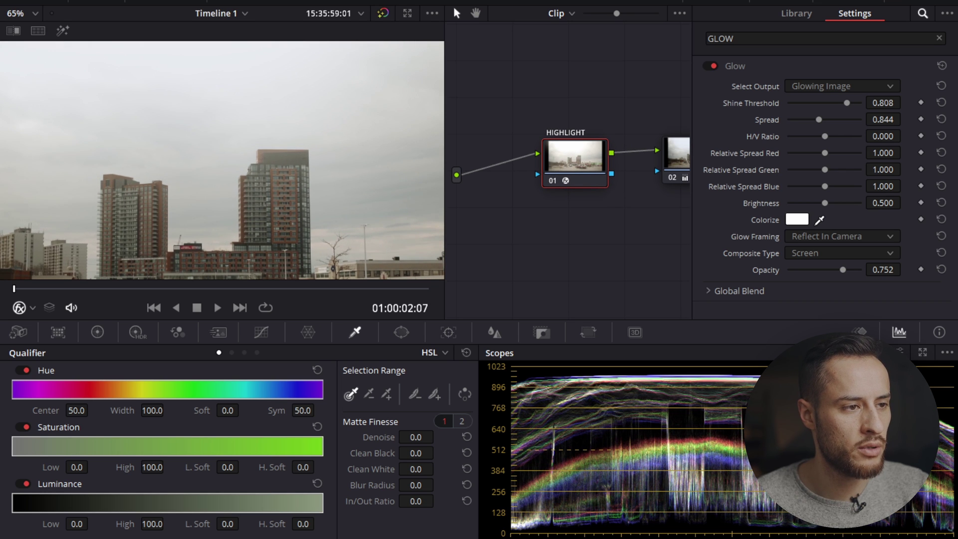
pyautogui.scroll(-2, 223, 160)
pyautogui.scroll(-1, 223, 160)
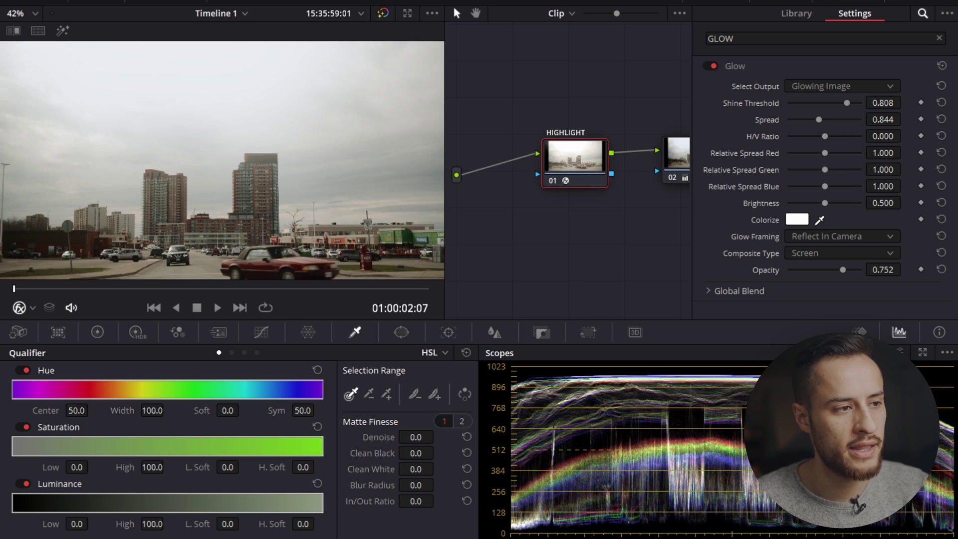
pyautogui.scroll(-1, 223, 160)
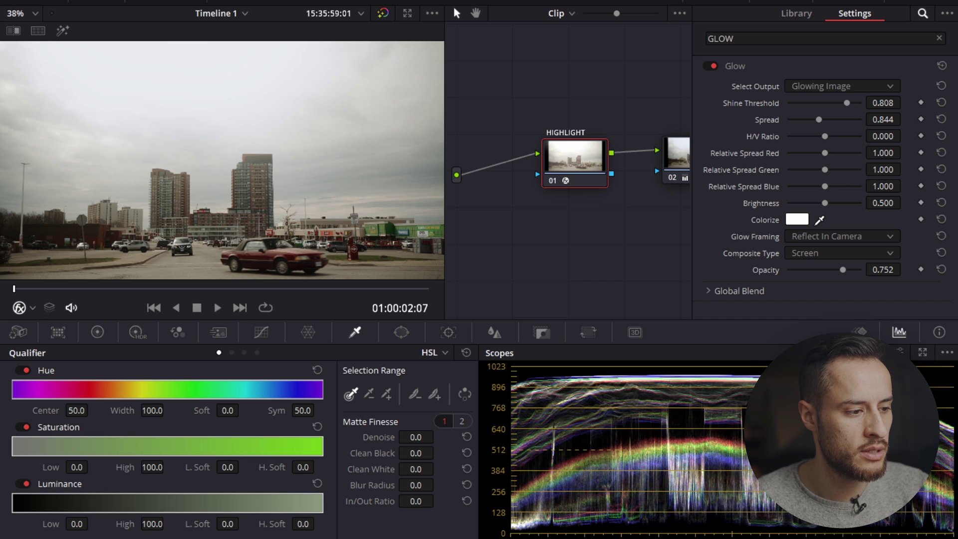
pyautogui.moveTo(13, 503); pyautogui.dragTo(35, 504)
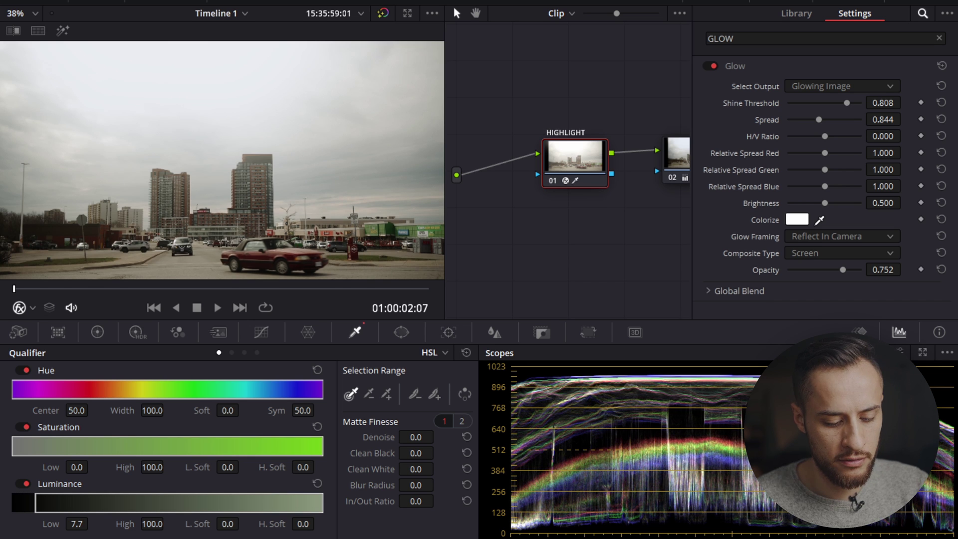
# Step: Set luminance low to 62.9 and softness to 18.2, checking the matte and toggling the glow
pyautogui.hotkey('shift', 'h')
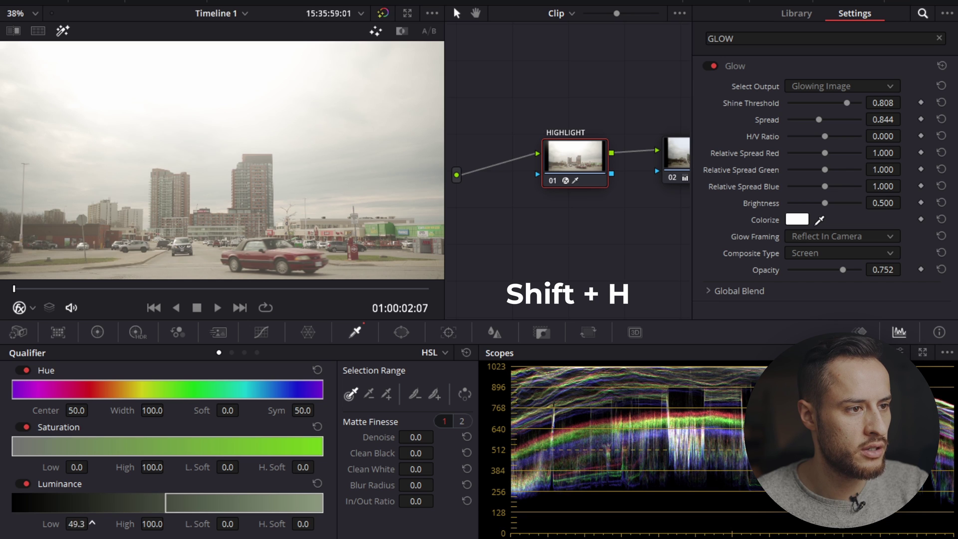
pyautogui.moveTo(164, 504); pyautogui.dragTo(218, 504)
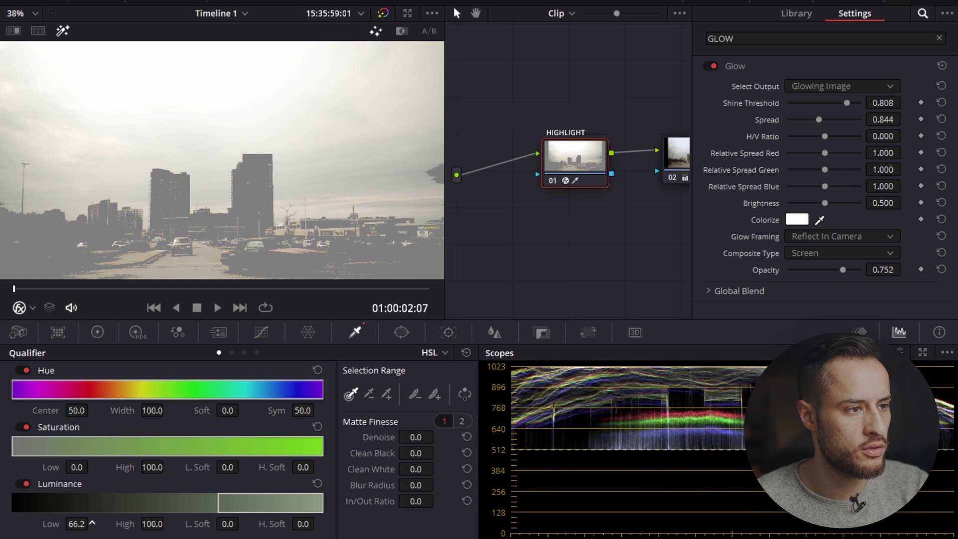
pyautogui.moveTo(228, 524); pyautogui.dragTo(241, 523)
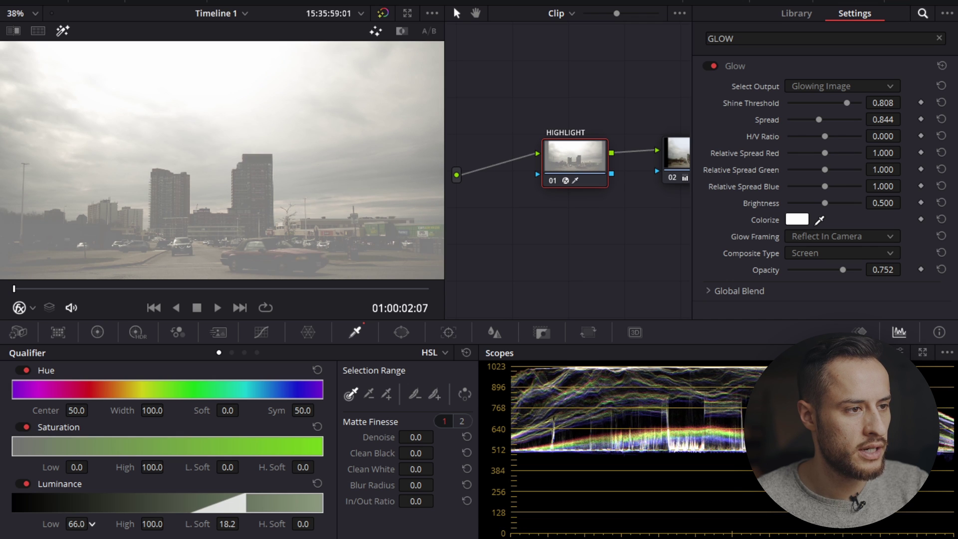
pyautogui.moveTo(76, 525); pyautogui.dragTo(67, 524)
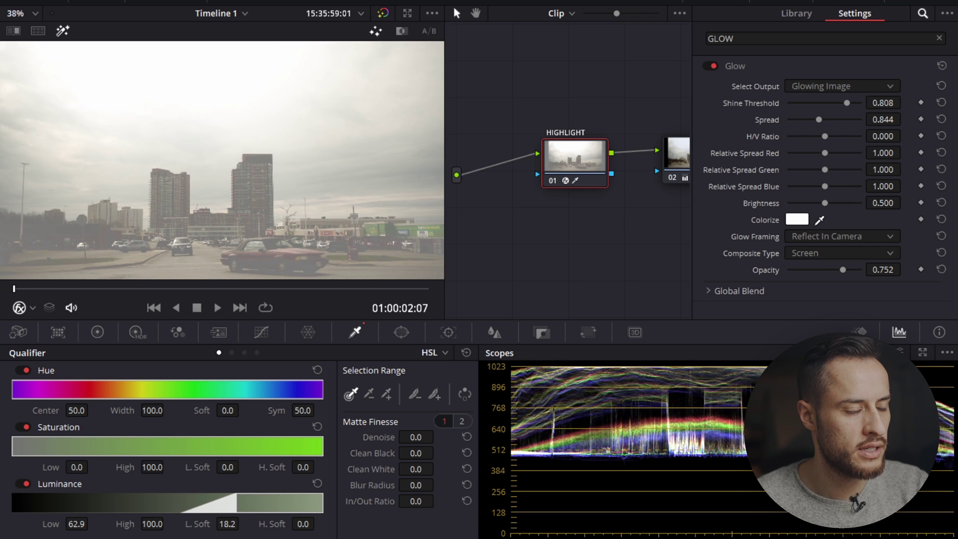
pyautogui.hotkey('shift', 'h')
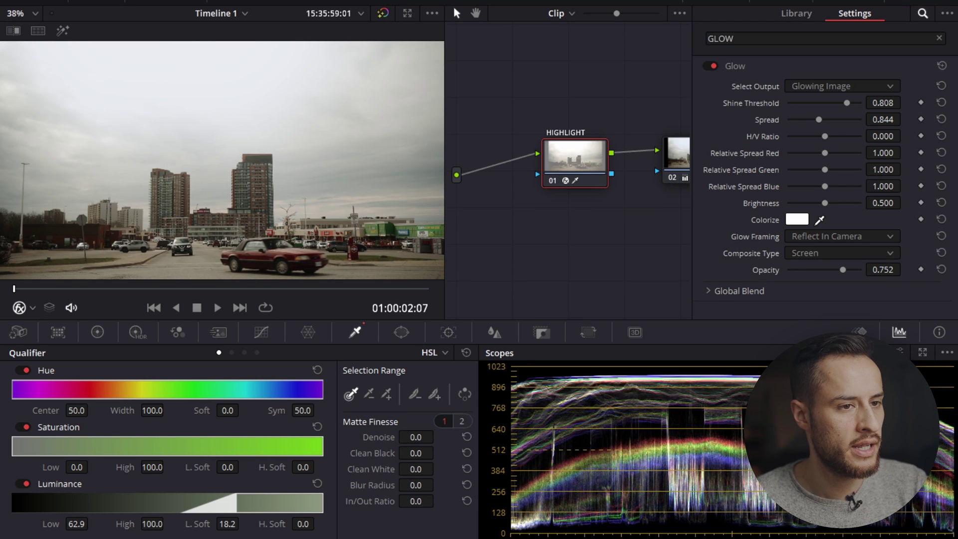
pyautogui.hotkey('ctrl', 'd')
pyautogui.hotkey('ctrl', 'd')
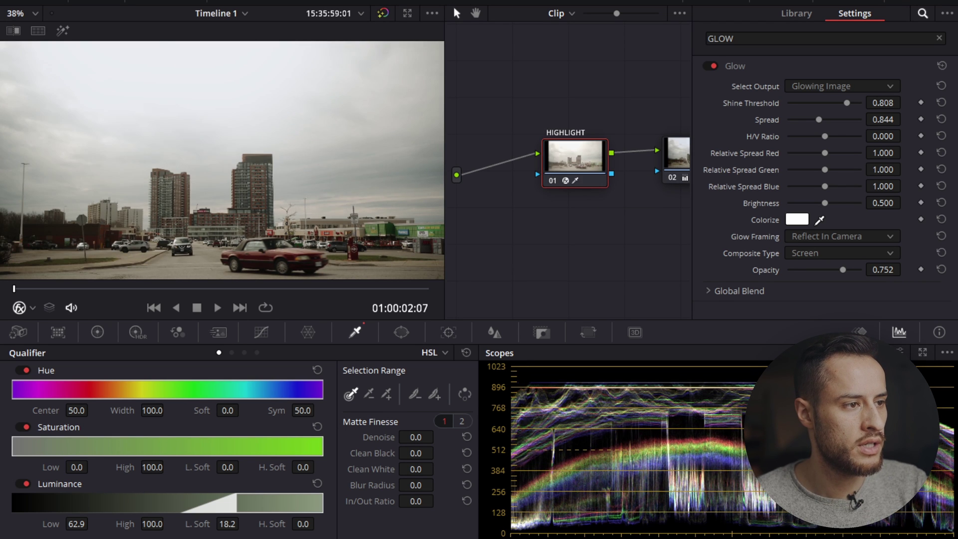
pyautogui.hotkey('ctrl', 'd')
pyautogui.hotkey('ctrl', 'd')
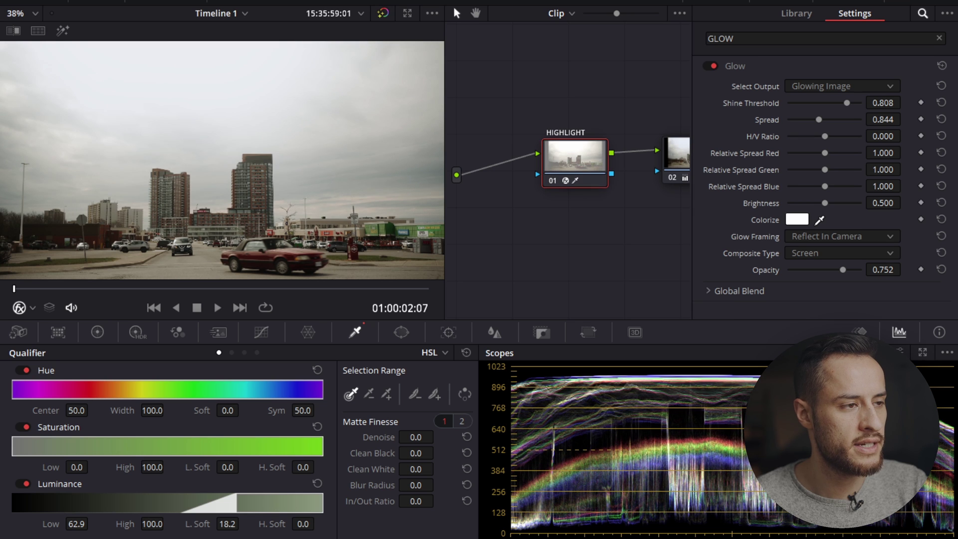
pyautogui.hotkey('ctrl', 'd')
pyautogui.hotkey('ctrl', 'd')
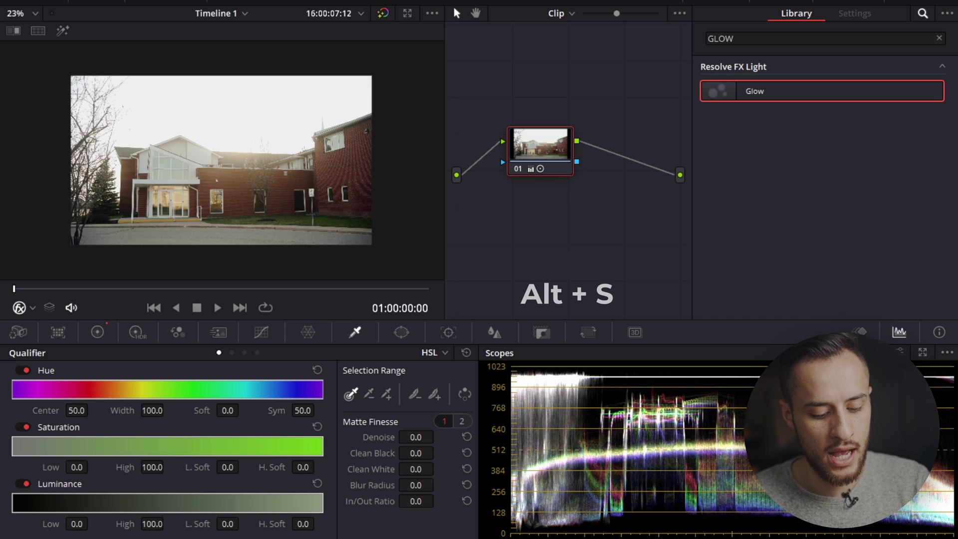
# Step: Add a serial GLOW node with a Softlight Glow effect, threshold lowered to 0.175
pyautogui.hotkey('alt', 's')
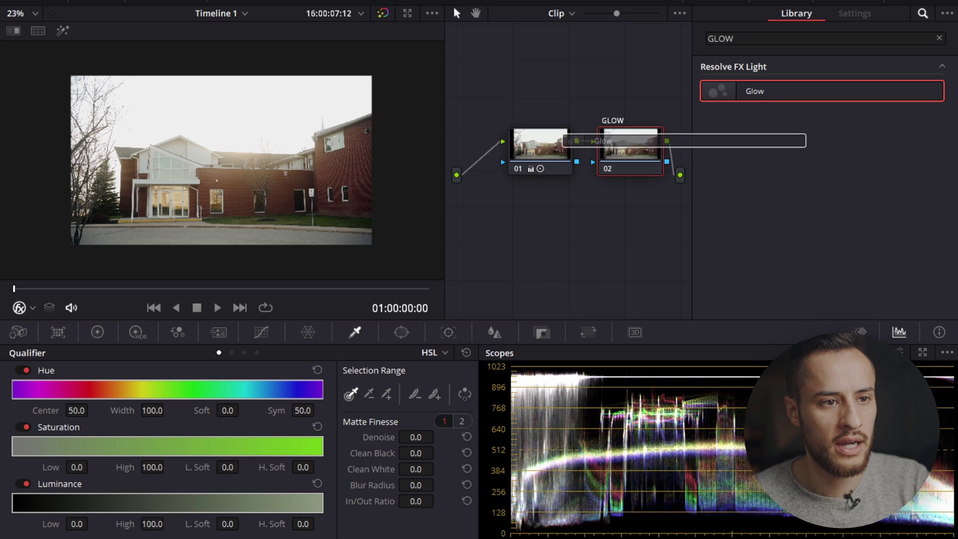
pyautogui.moveTo(749, 89); pyautogui.dragTo(630, 150)
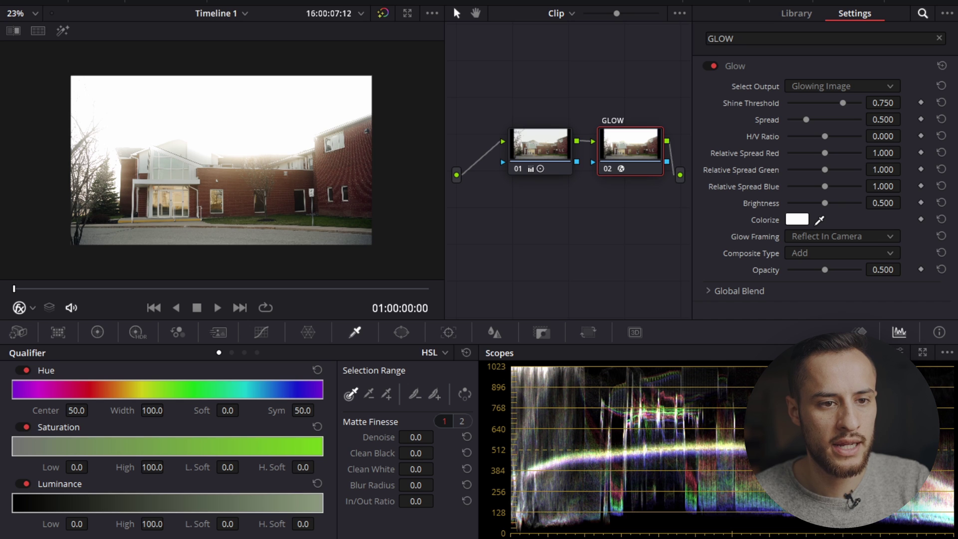
pyautogui.click(840, 253)
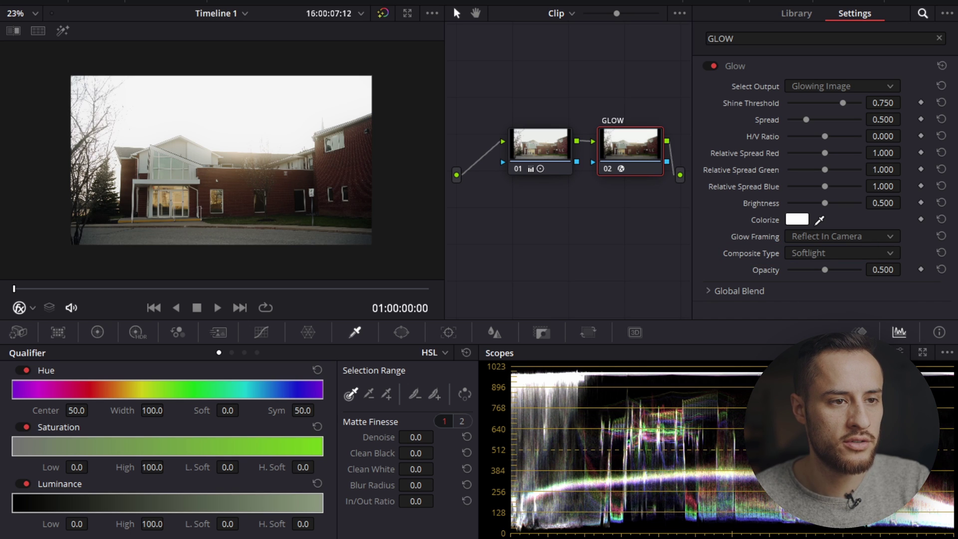
pyautogui.hotkey('ctrl', 'd')
pyautogui.hotkey('ctrl', 'd')
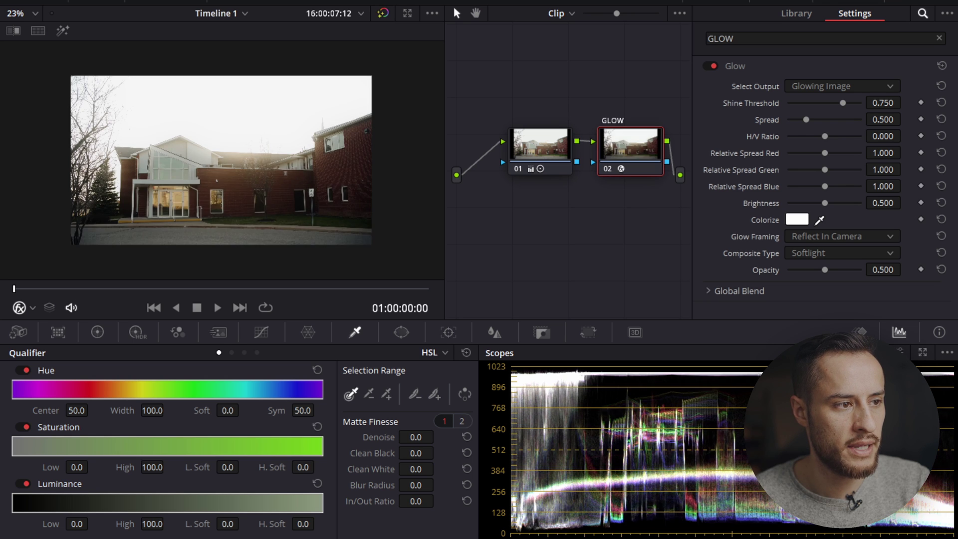
pyautogui.hotkey('ctrl', 'd')
pyautogui.hotkey('ctrl', 'd')
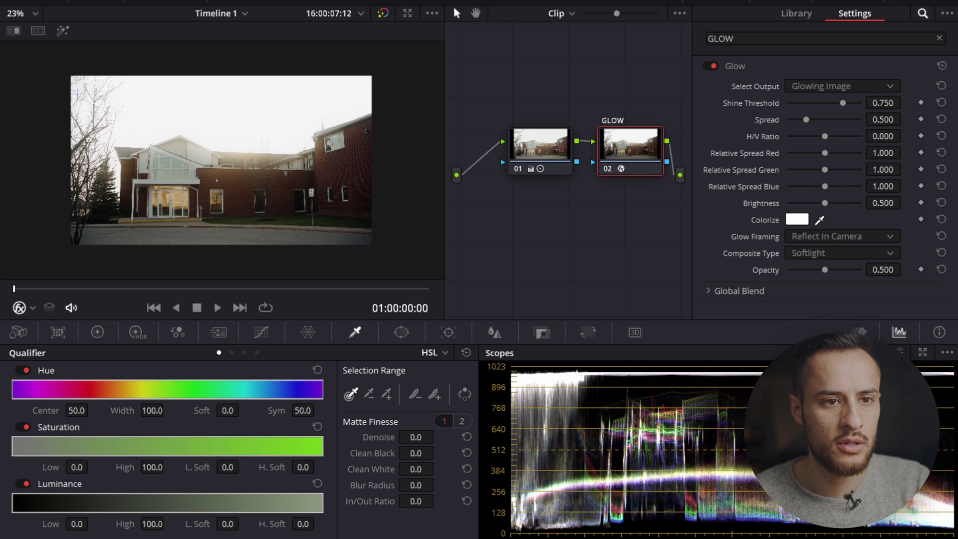
pyautogui.moveTo(844, 103); pyautogui.dragTo(802, 102)
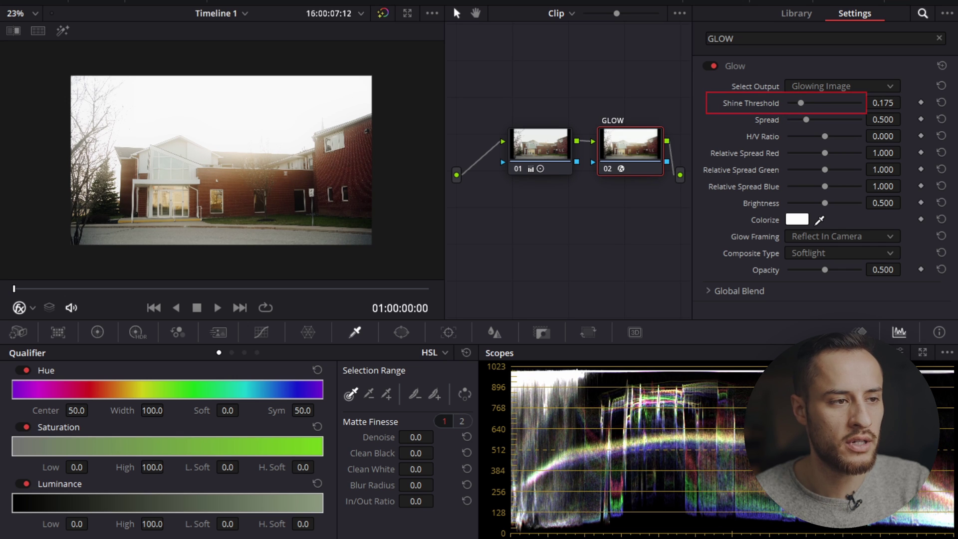
# Step: Set the building glow to threshold 0.119, spread 0.239, opacity 0.312 and global blend 0.514
pyautogui.moveTo(806, 119)
pyautogui.mouseDown()
pyautogui.moveTo(788, 119)
pyautogui.moveTo(798, 119)
pyautogui.moveTo(797, 102)
pyautogui.mouseUp()
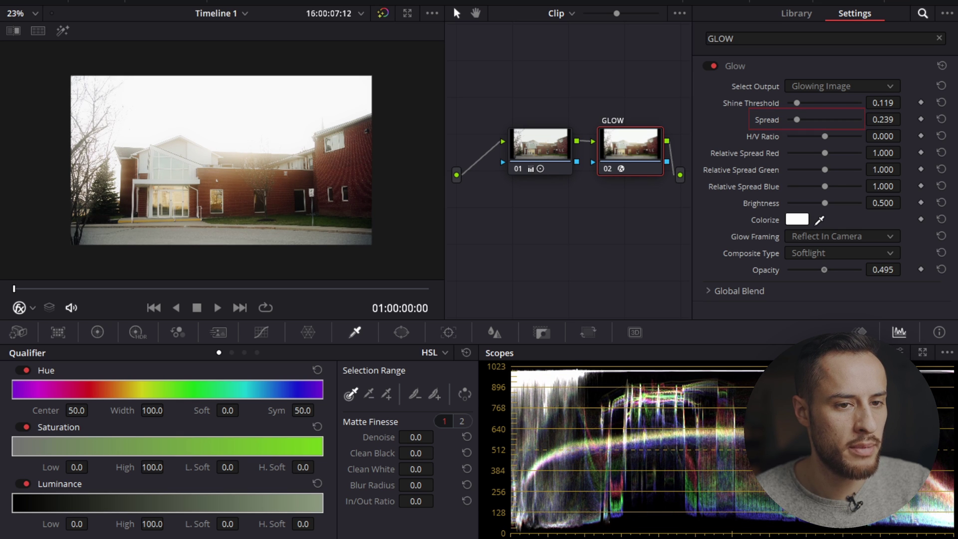
pyautogui.moveTo(824, 270)
pyautogui.mouseDown()
pyautogui.moveTo(791, 270)
pyautogui.moveTo(811, 269)
pyautogui.mouseUp()
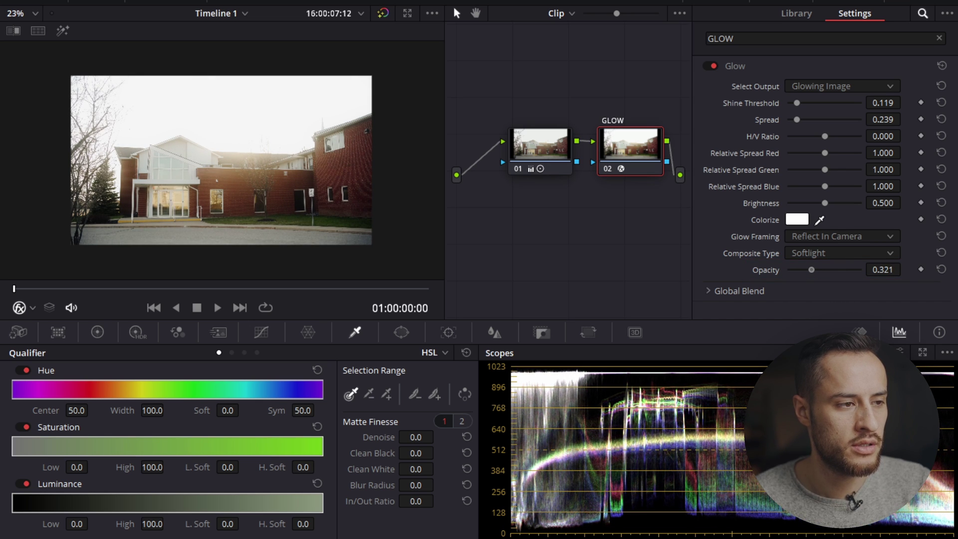
pyautogui.scroll(-1, 824, 195)
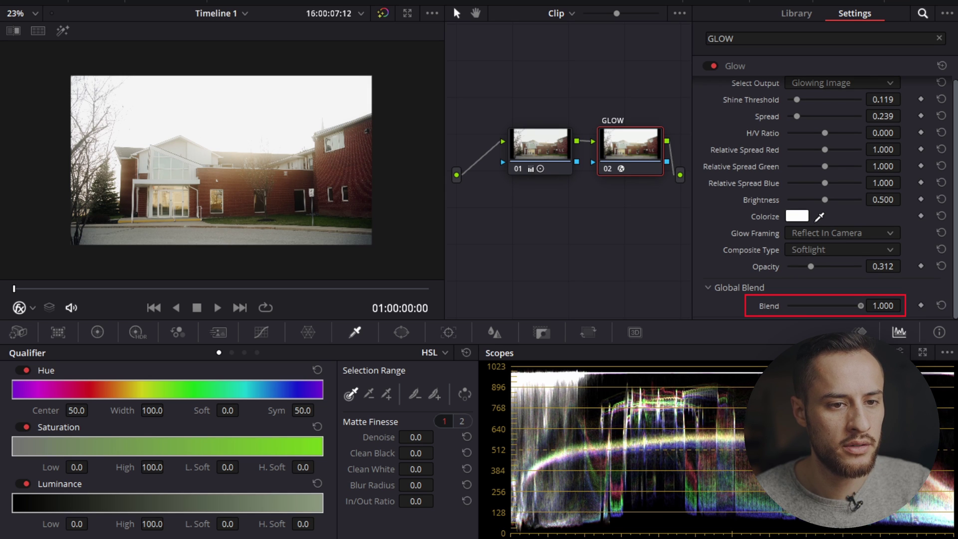
pyautogui.moveTo(862, 305)
pyautogui.mouseDown()
pyautogui.moveTo(788, 306)
pyautogui.moveTo(825, 305)
pyautogui.mouseUp()
# Step: Fit the building clip's frame to the viewer
pyautogui.hotkey('shift', 'z')
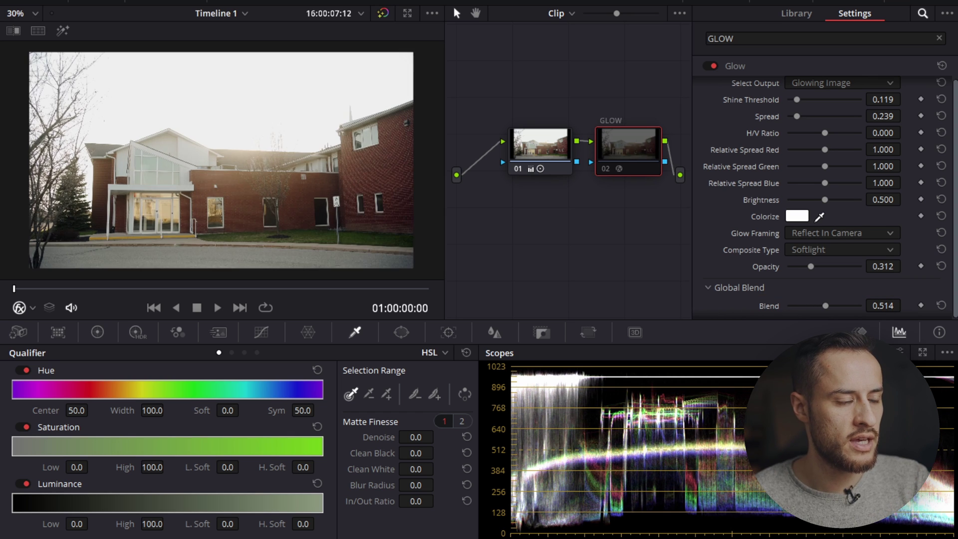